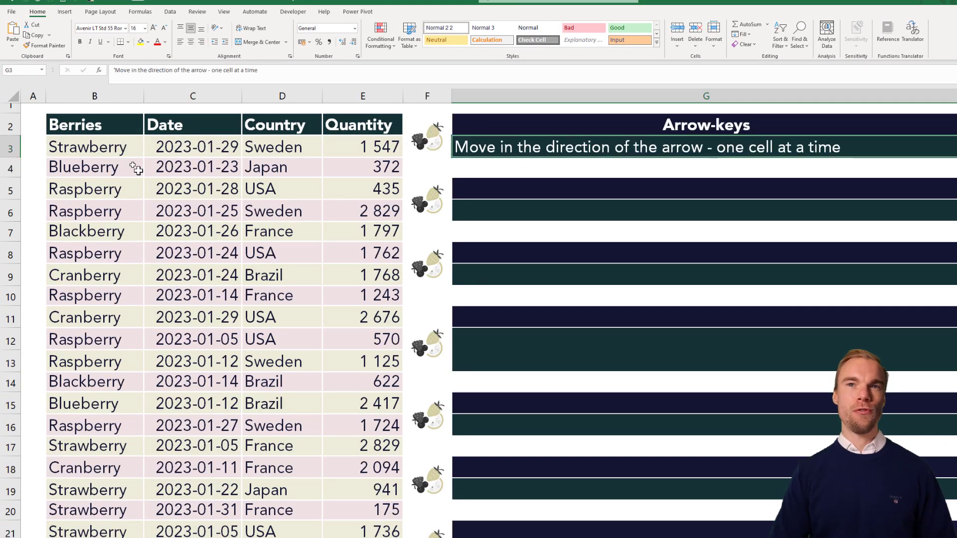
- Select Blueberry cell B4 and step up and down the Berries column one cell at a time
left_click(124, 161)
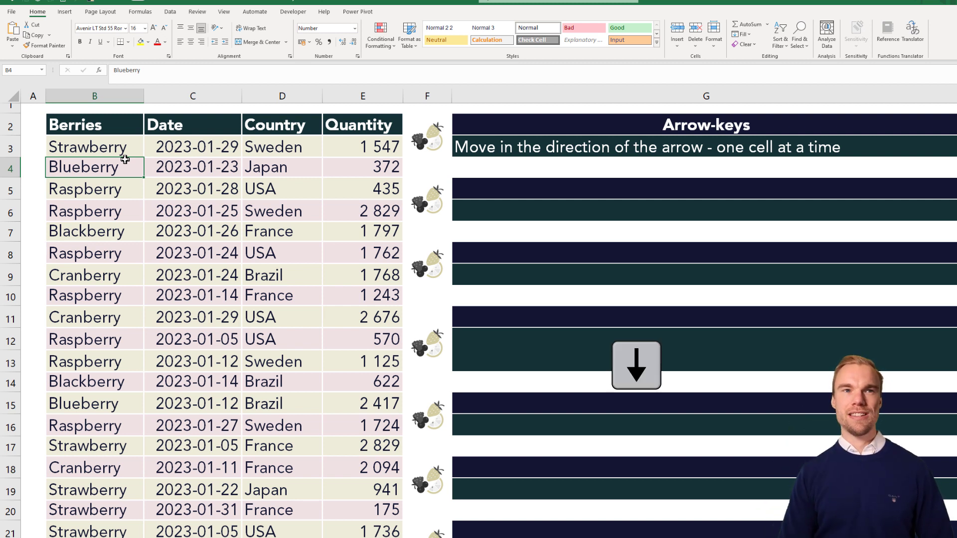
key("Down")
key("Up")
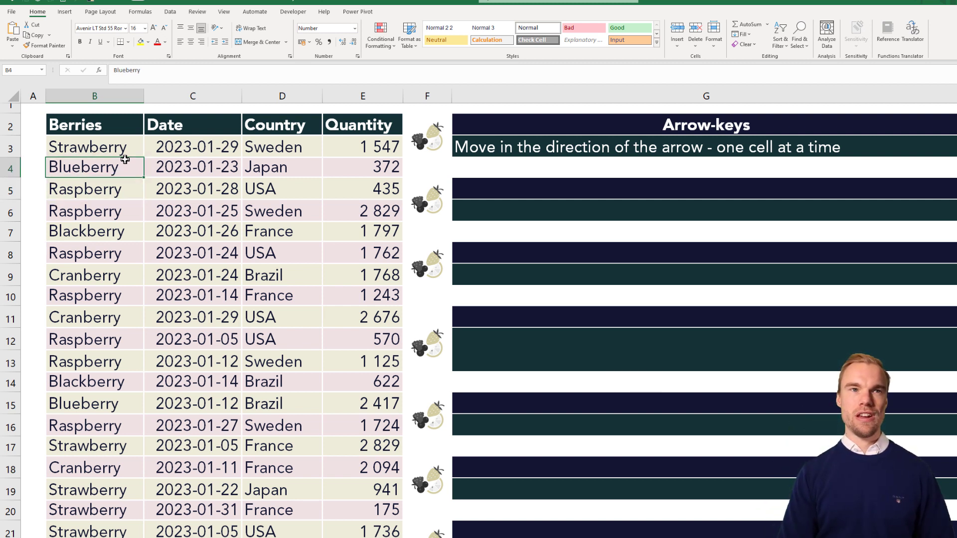
key("Down")
key("Up")
key("Down")
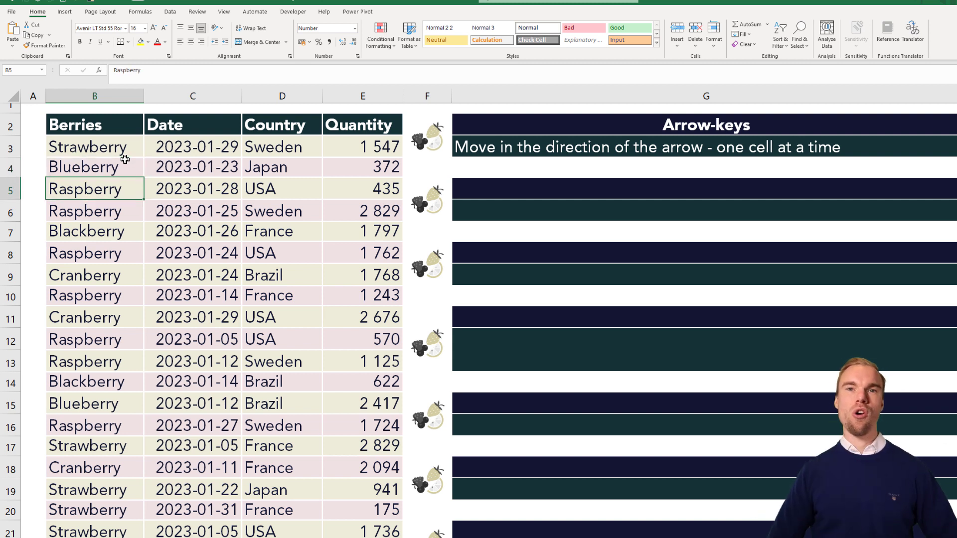
- Reveal the Ctrl + Arrow tip, then jump from header B2 to the Berries column's last row
left_click(453, 205)
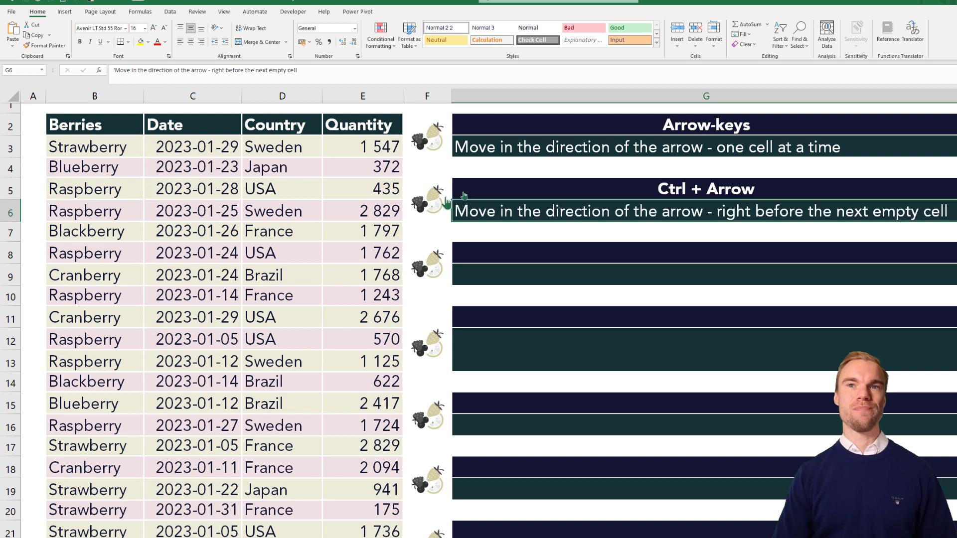
left_click(95, 123)
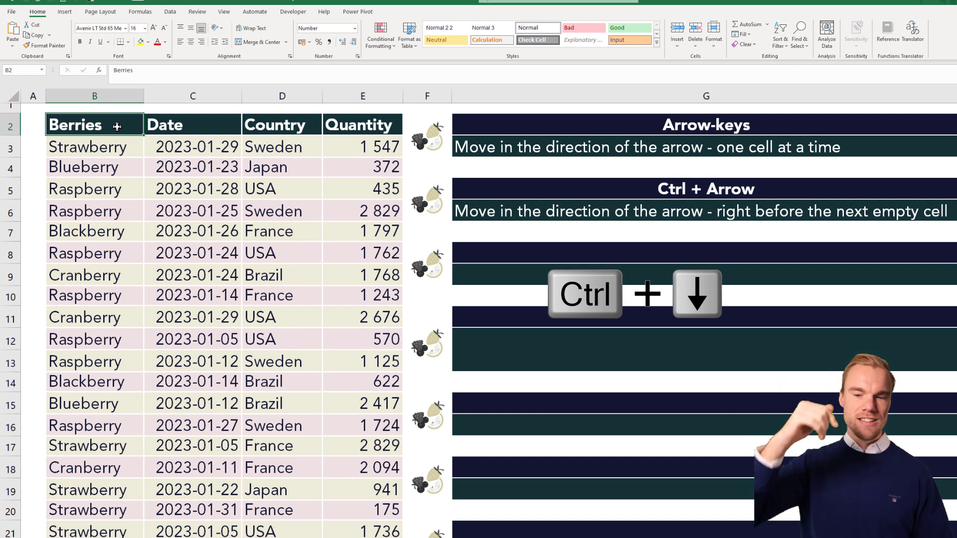
key("ctrl+Down")
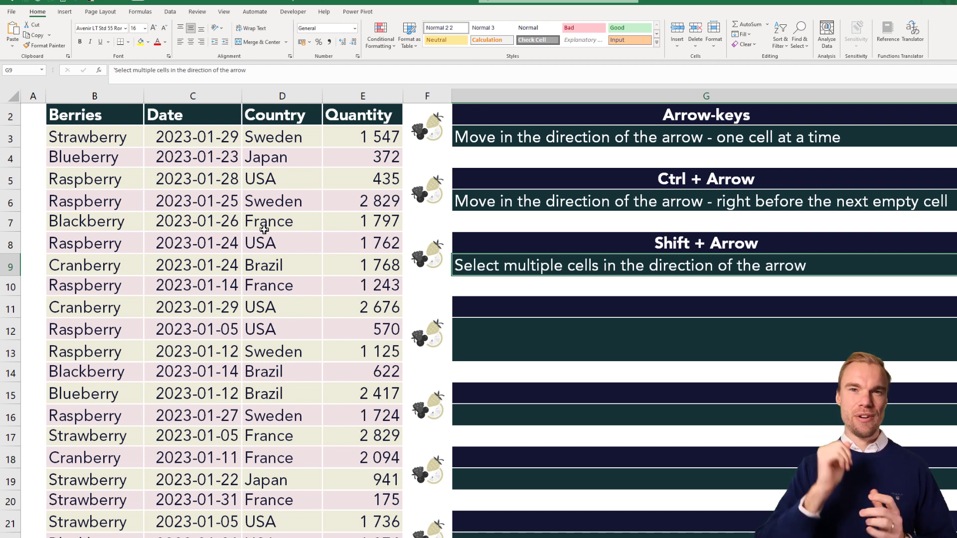
- Extend a selection from B2 right to Quantity and down, then reveal the Ctrl + Shift + Arrow tip
left_click(114, 115)
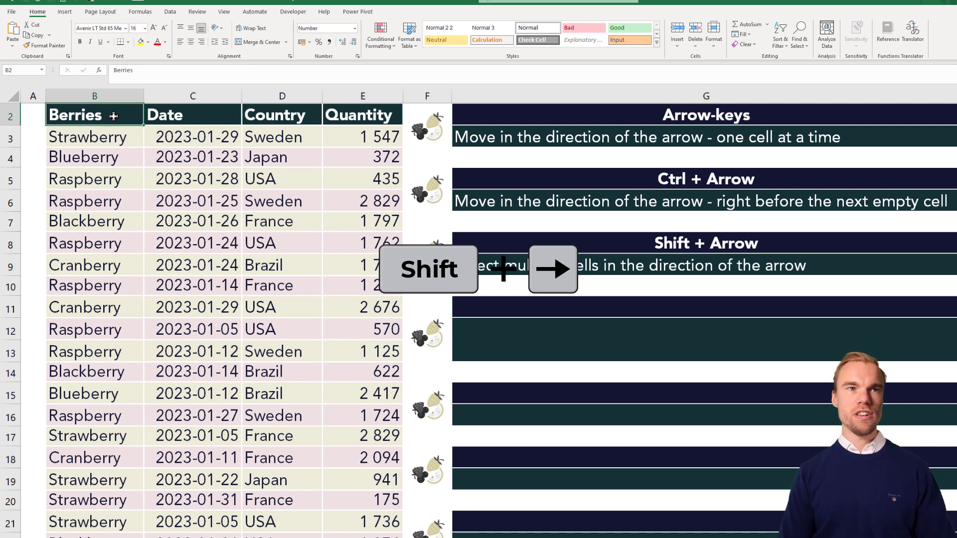
key("shift+Right")
key("shift+Right")
key("shift+Right")
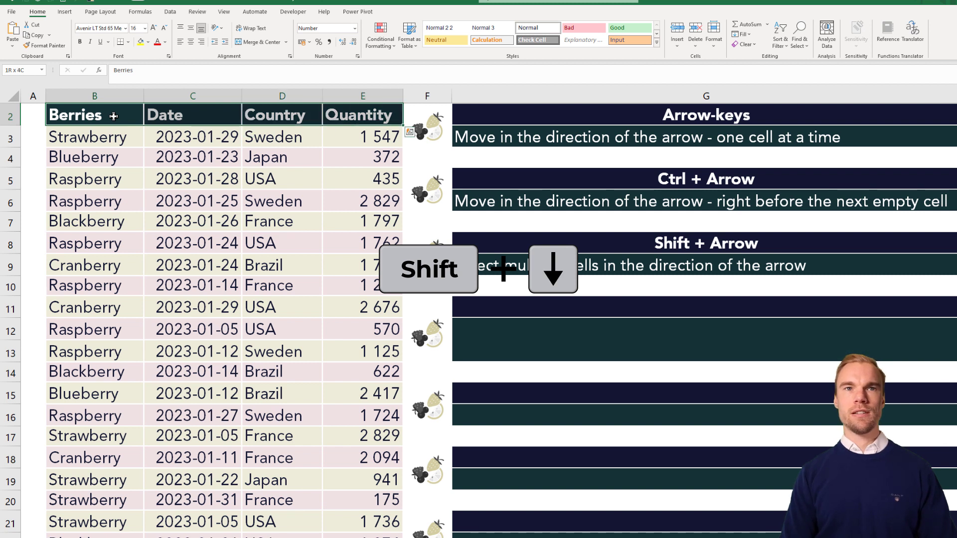
key("shift+Down")
key("shift+Down")
key("shift+Down")
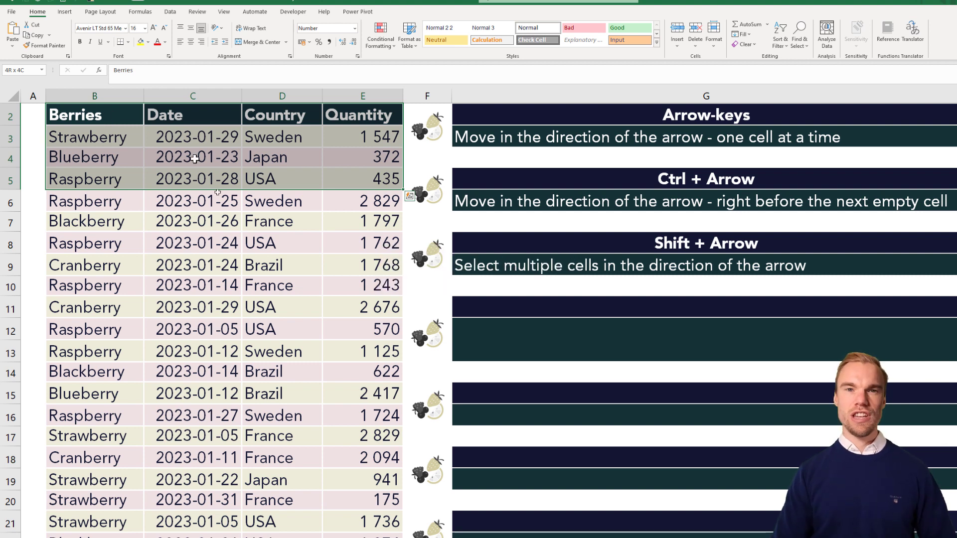
left_click(456, 351)
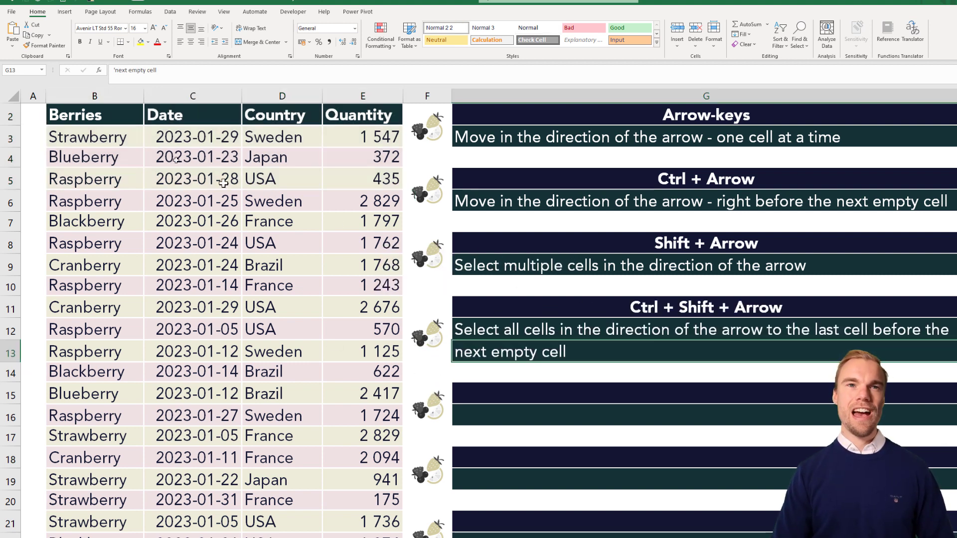
- Select the whole berry table from B2 to the last column and last row
left_click(113, 120)
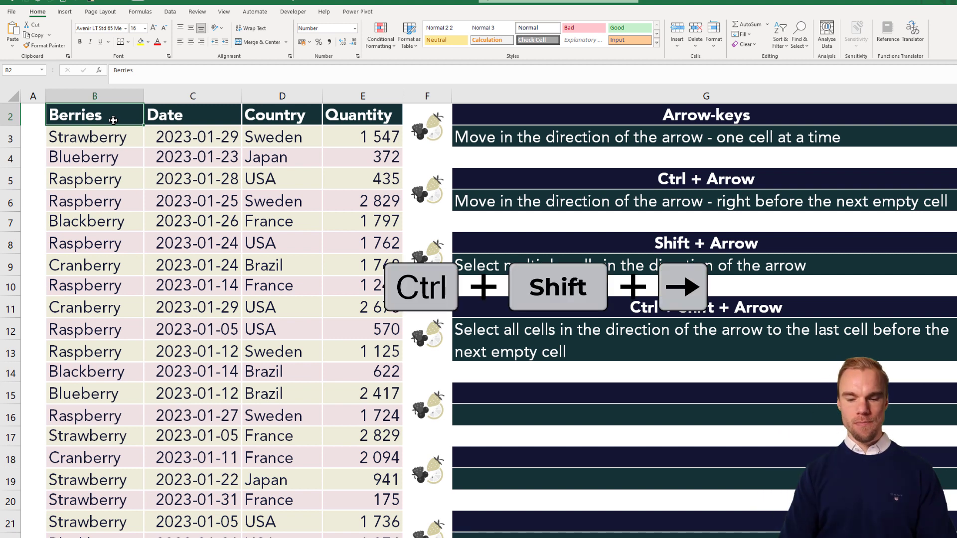
key("ctrl+shift+Right")
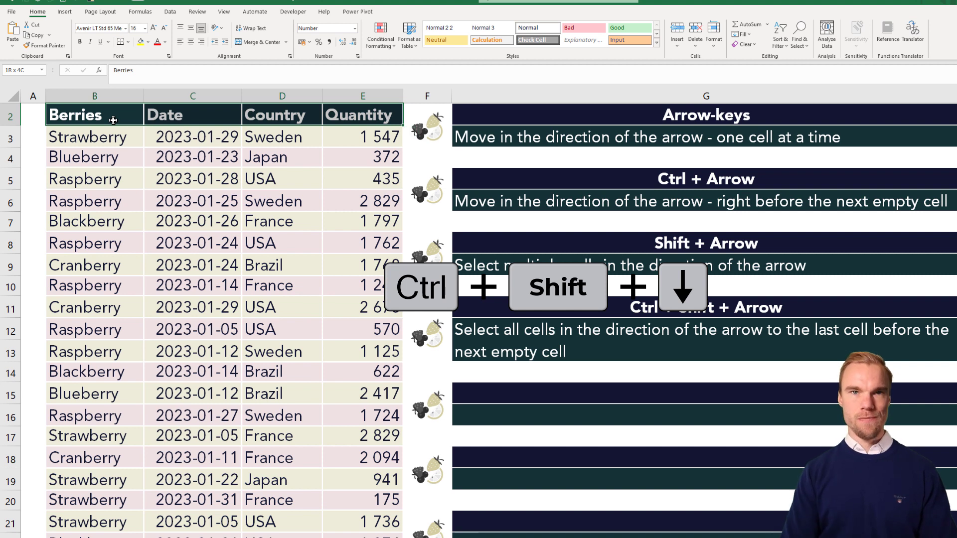
key("ctrl+shift+Down")
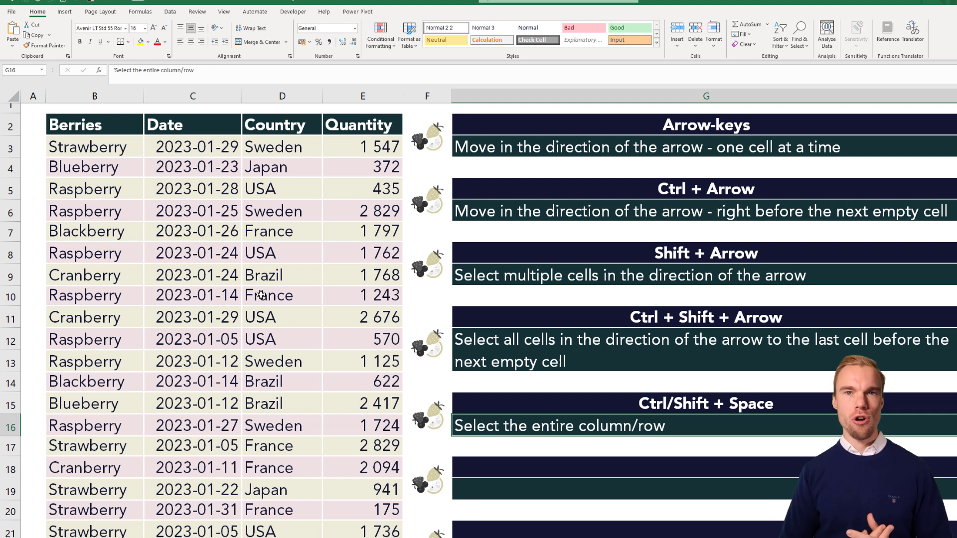
left_click(269, 255)
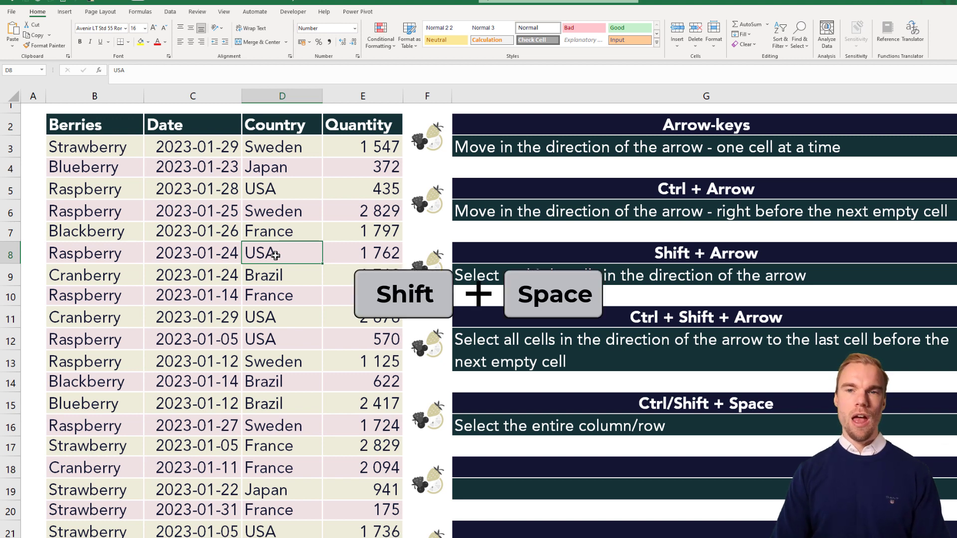
key("shift+space")
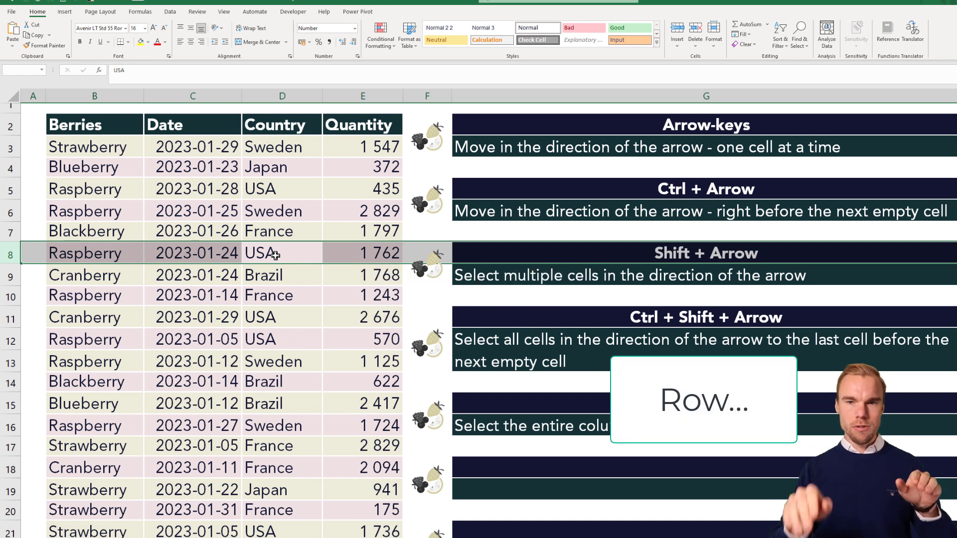
left_click(275, 256)
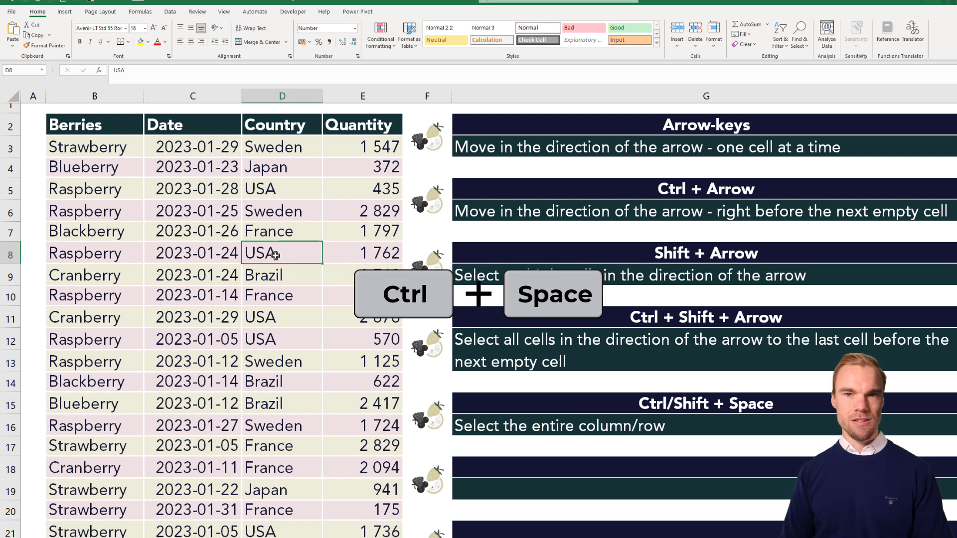
key("ctrl+space")
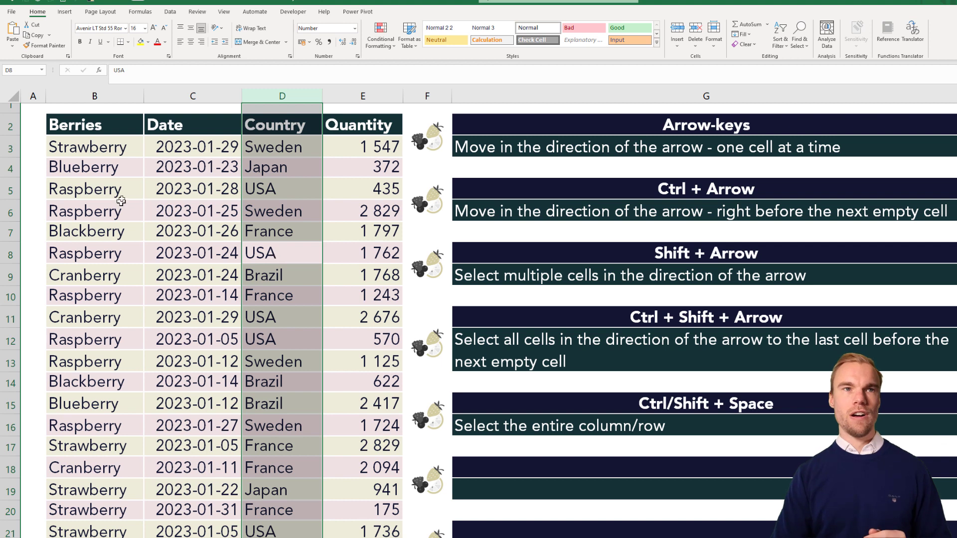
left_click_drag(99, 219, 344, 214)
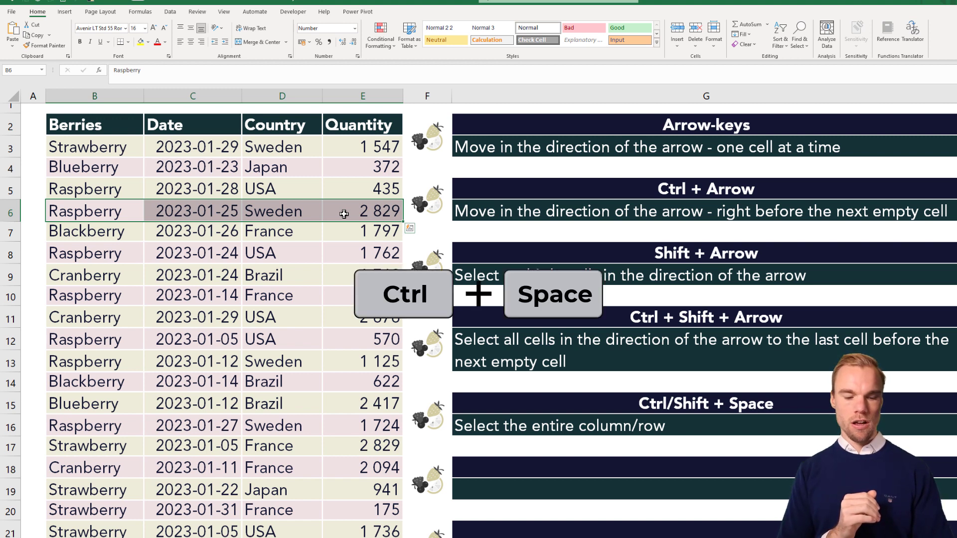
key("ctrl+space")
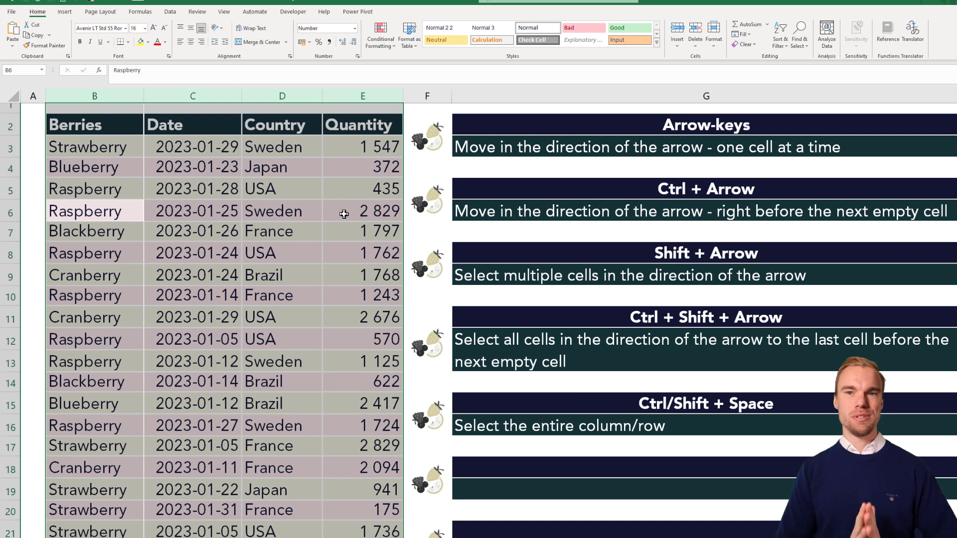
left_click(344, 214)
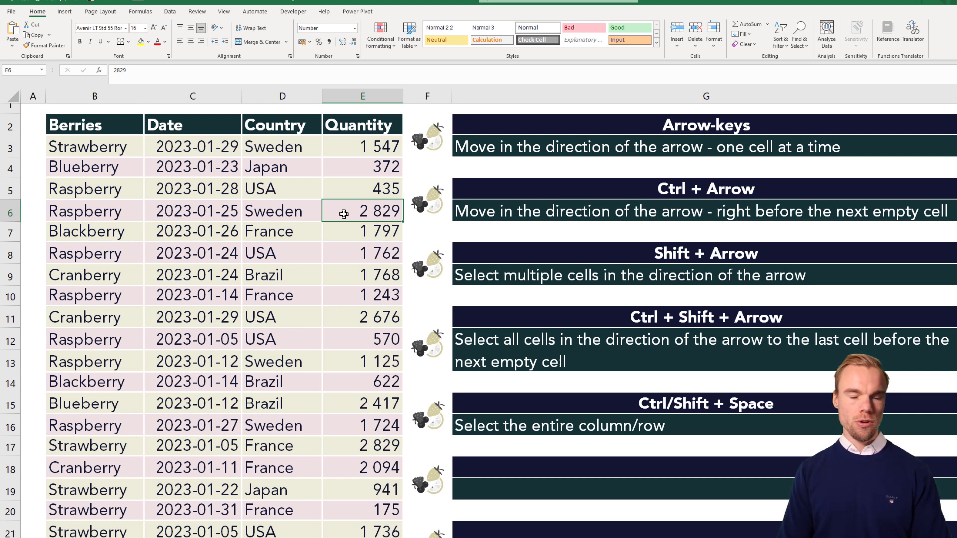
- Select column E, insert an empty column before Quantity, delete it again, then select D10
key("ctrl+space")
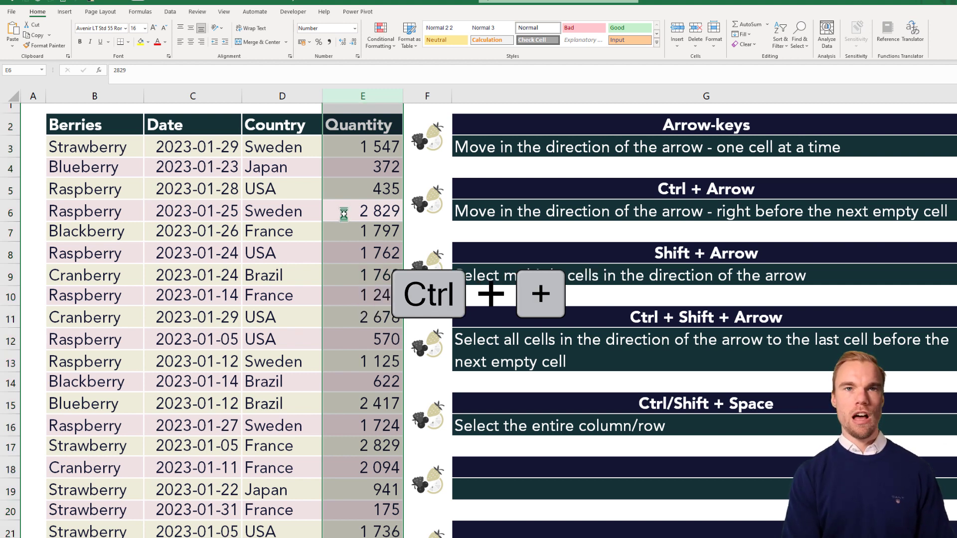
key("ctrl+plus")
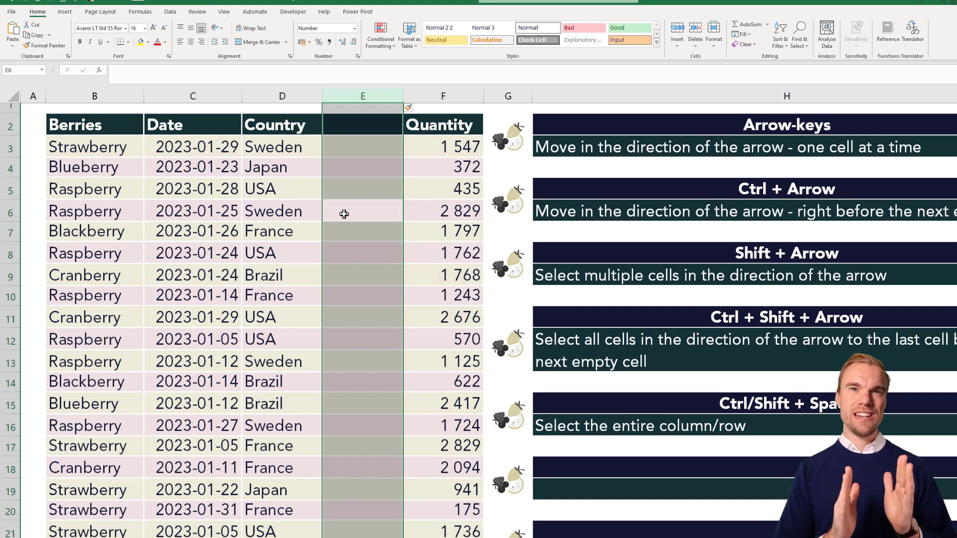
key("ctrl+minus")
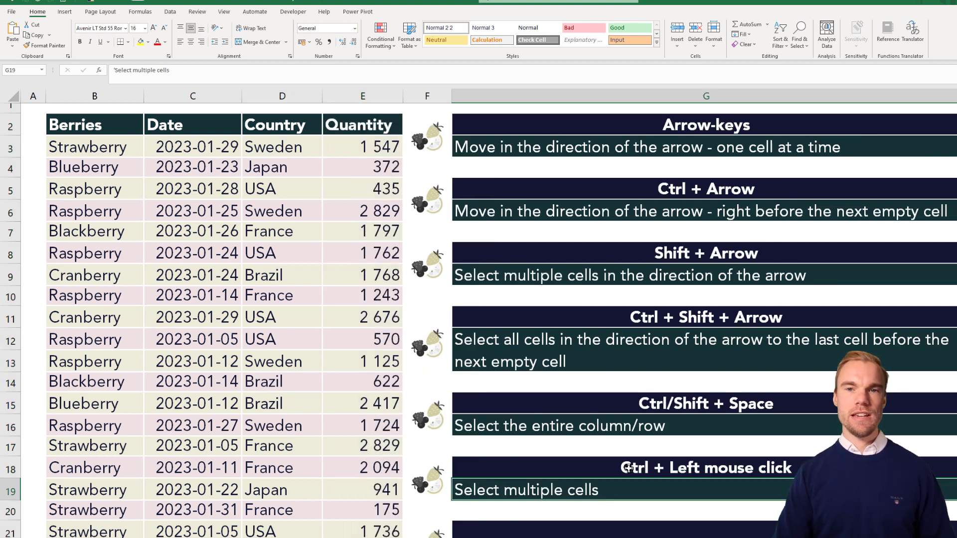
left_click(251, 291)
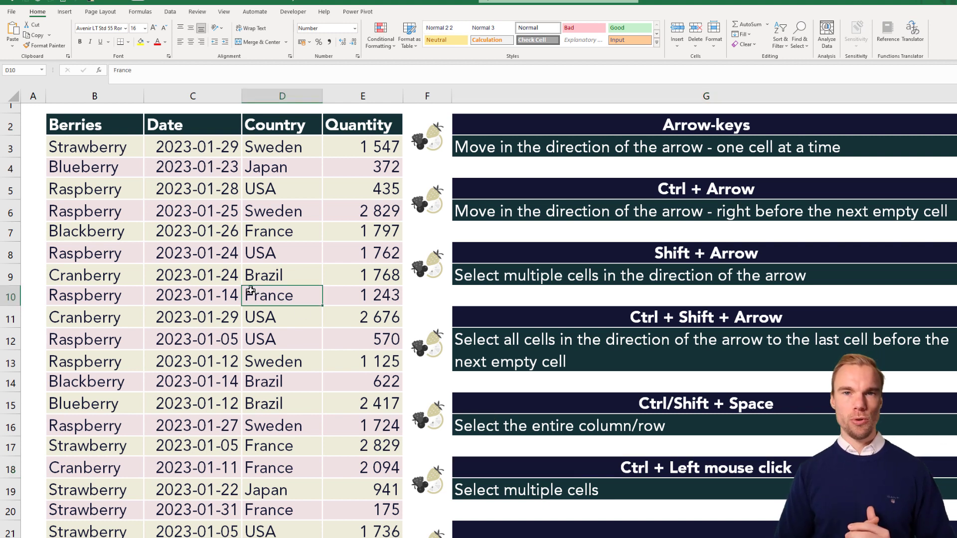
- Multi-select the ten cells C9, D6, D11, D15, C15, B12, B6, C5, D4 and E3
left_click(227, 284)
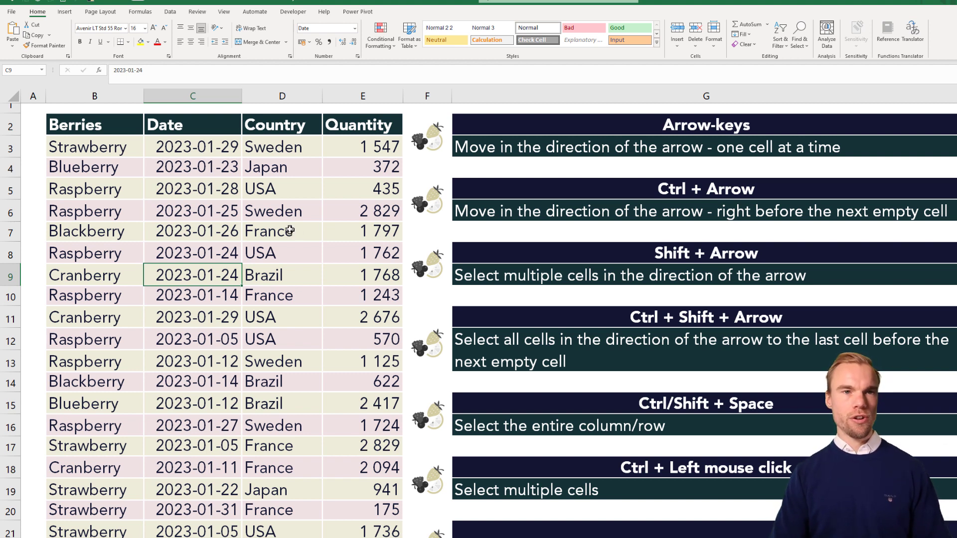
left_click(281, 208, "ctrl")
left_click(291, 320, "ctrl")
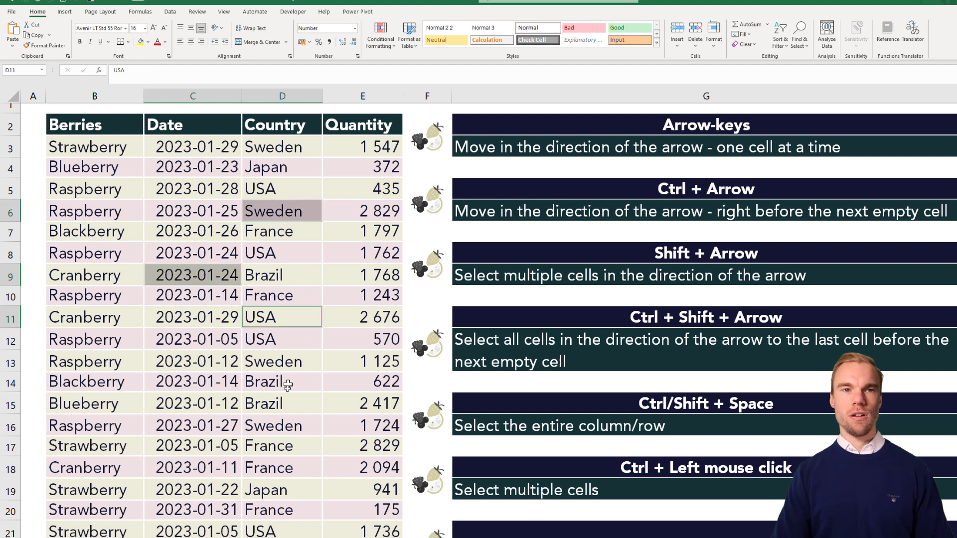
left_click(279, 406, "ctrl")
left_click(171, 413, "ctrl")
left_click(79, 339, "ctrl")
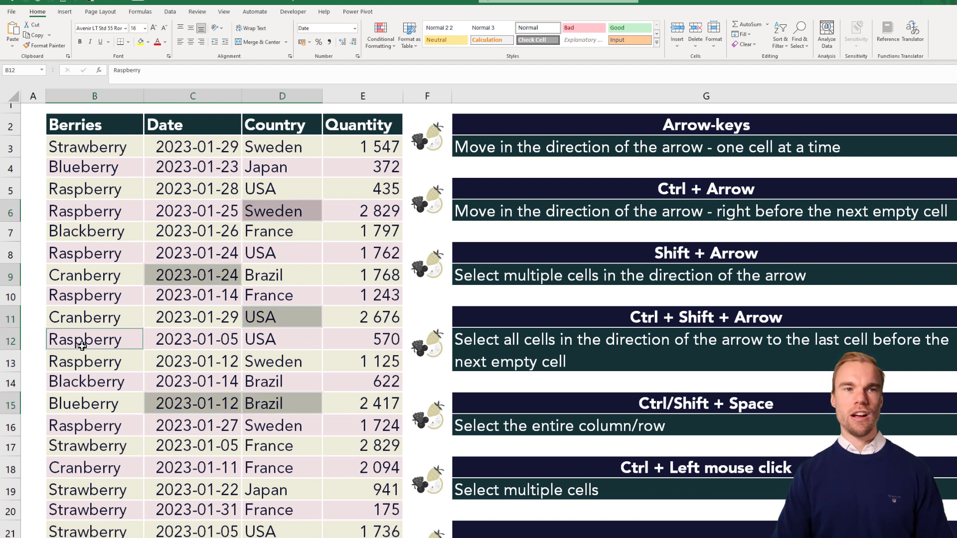
left_click(70, 213, "ctrl")
left_click(180, 185, "ctrl")
left_click(308, 164, "ctrl")
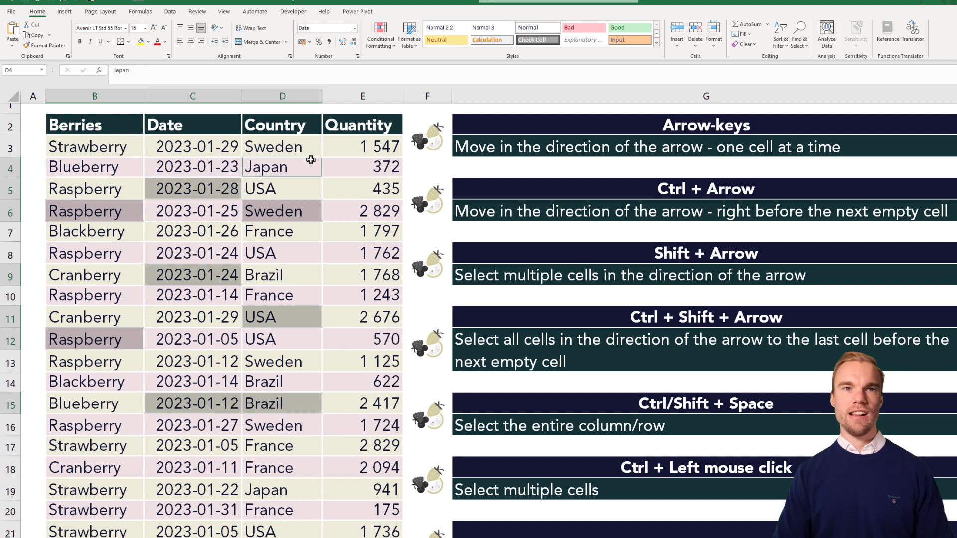
left_click(361, 151, "ctrl")
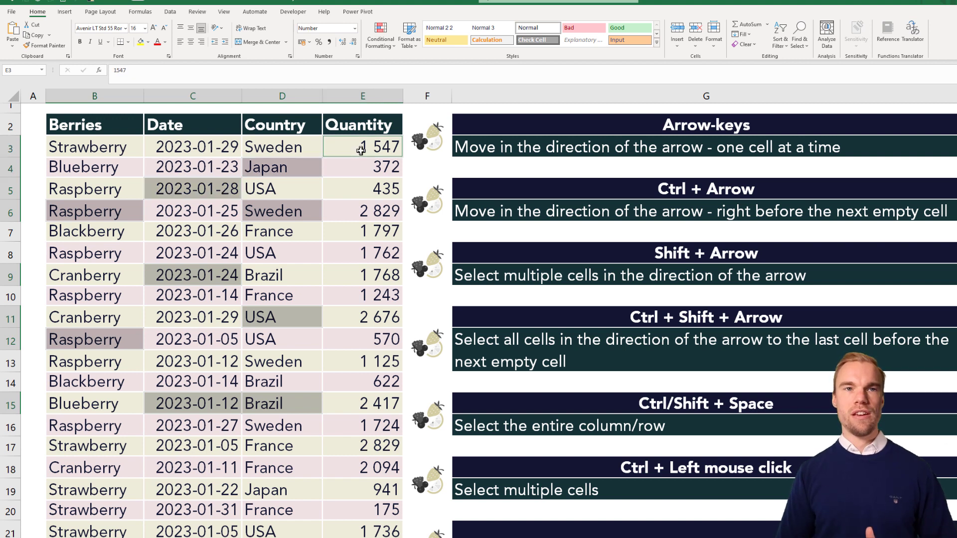
- Fill the selected cells yellow, then move the current cell to C12
left_click(141, 42)
left_click(382, 274)
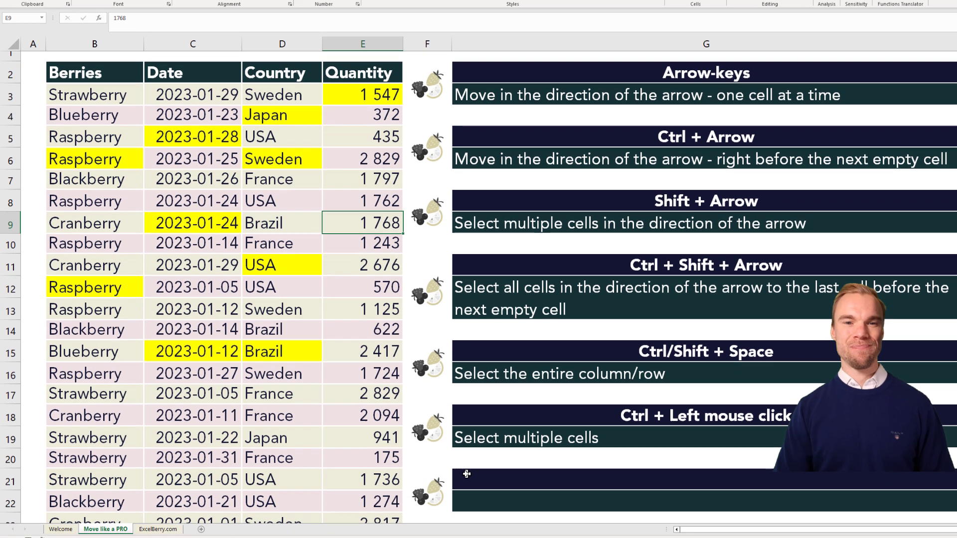
key("Left")
key("Left")
key("Down")
key("Down")
key("Down")
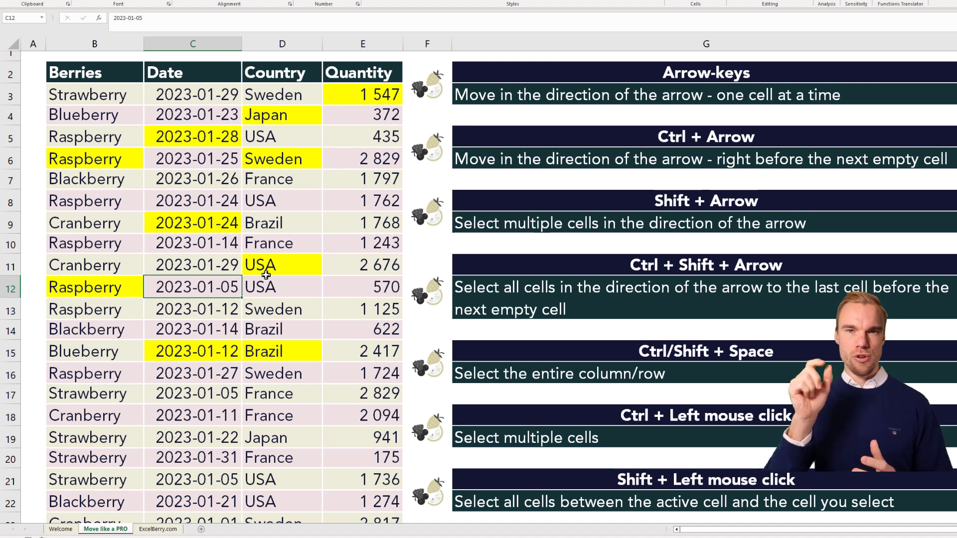
- Select the range B2:E11 with a Shift-click, then clear the selection
left_click(92, 75)
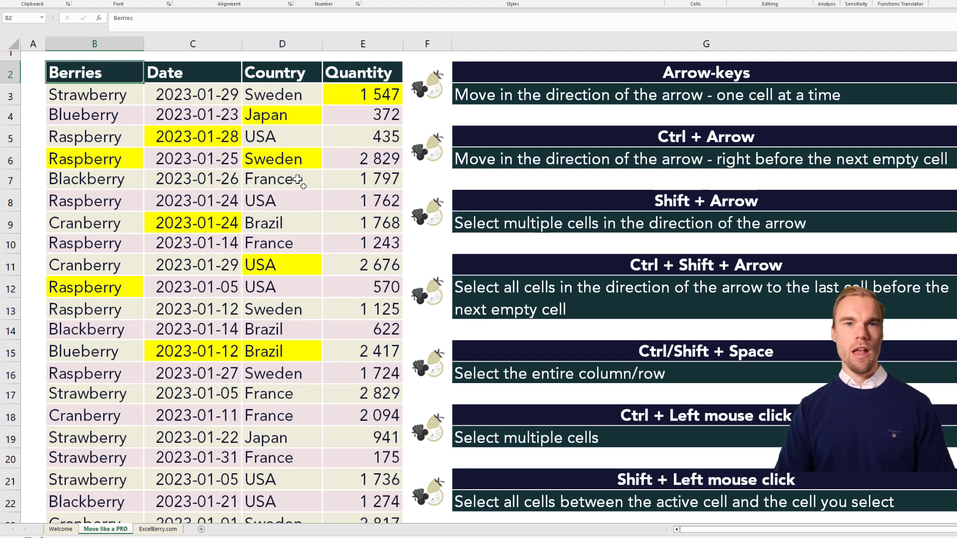
left_click(348, 266, "shift")
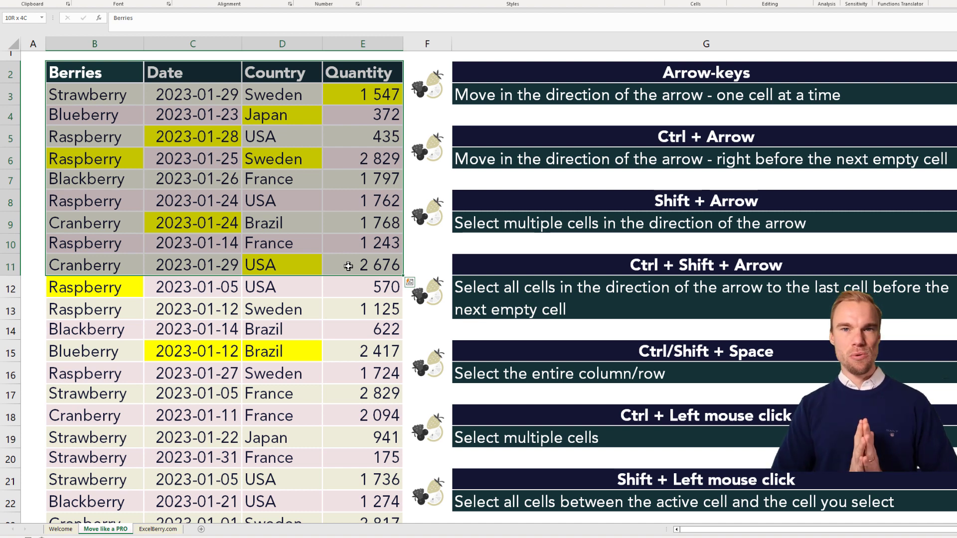
left_click(203, 183)
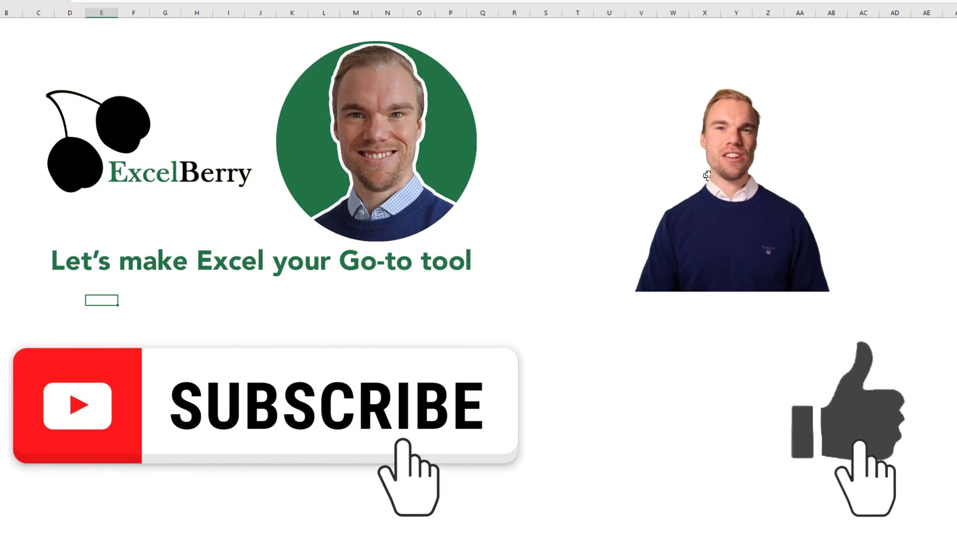
left_click(708, 174)
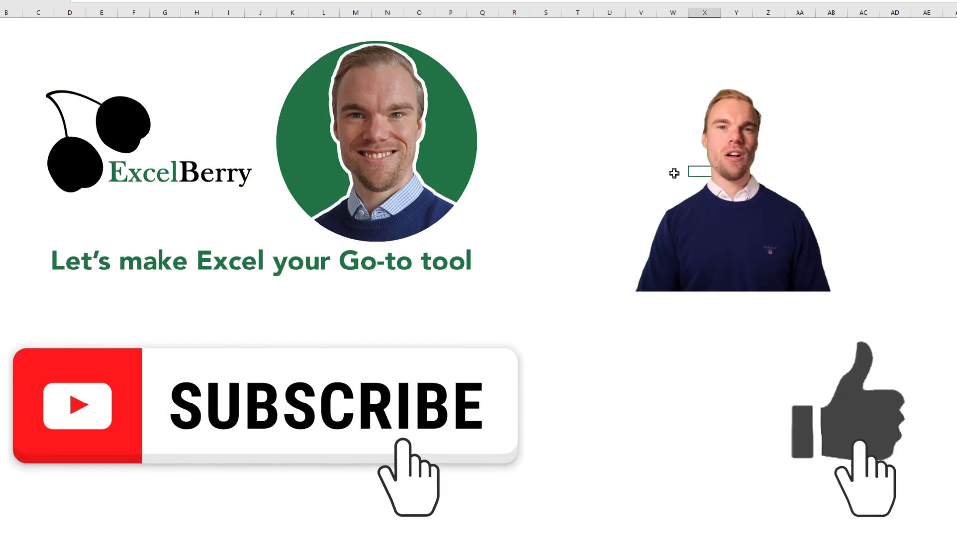